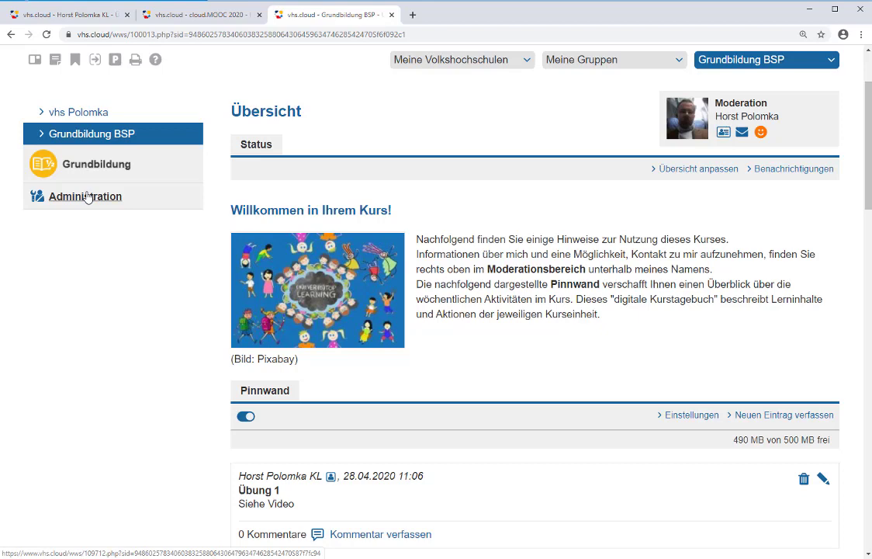
Make the Forum function available in the basic rights of the course Grundbildung BSP, save, and reload the course page
{"action": "left_click", "coordinate": [88, 197]}
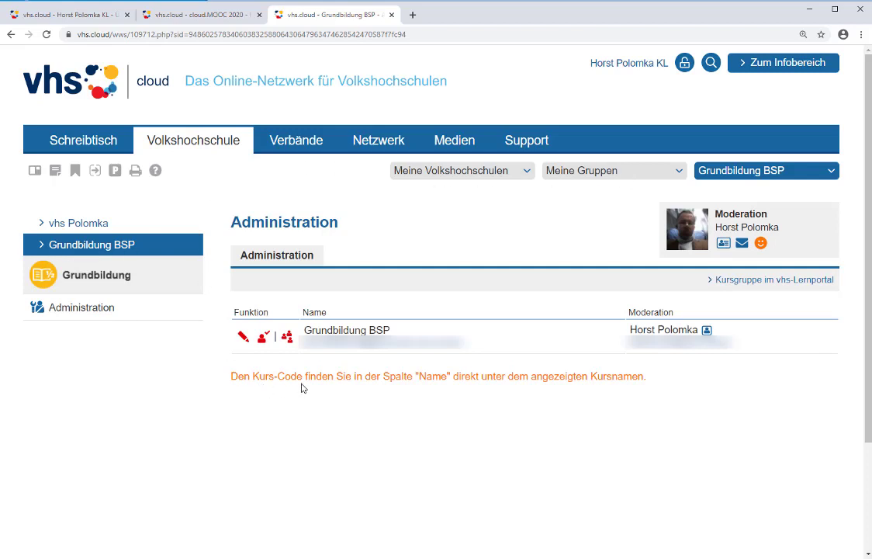
{"action": "left_click", "coordinate": [263, 338]}
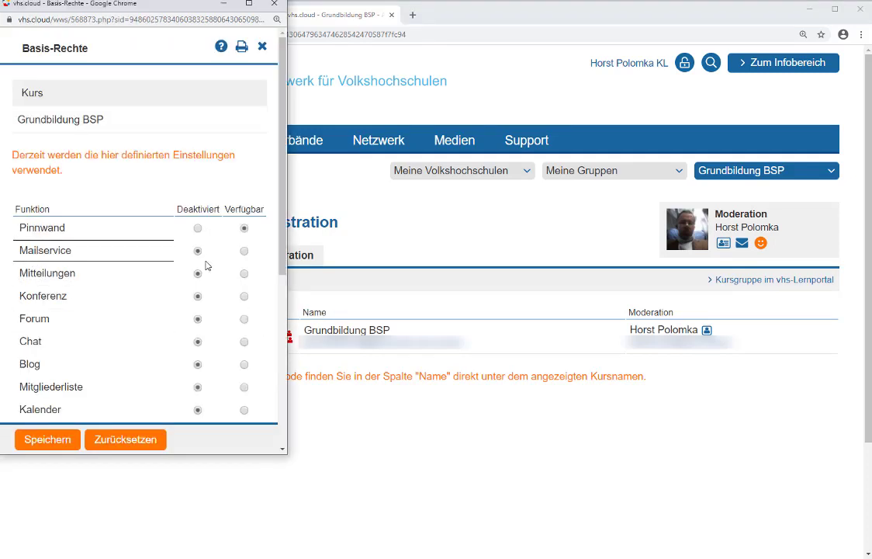
{"action": "left_click_drag", "start_coordinate": [220, 454], "coordinate": [214, 548]}
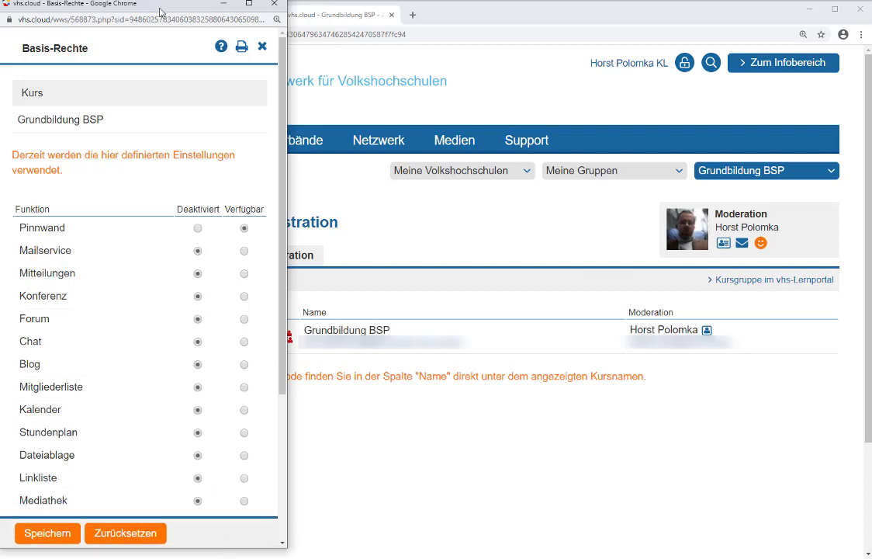
{"action": "left_click_drag", "start_coordinate": [162, 9], "coordinate": [167, 15]}
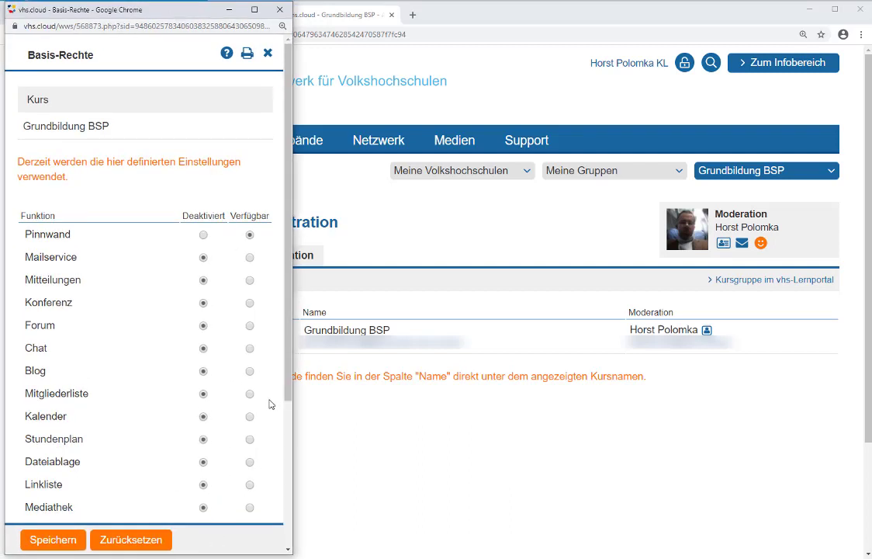
{"action": "scroll", "coordinate": [291, 407], "scroll_direction": "down", "scroll_amount": 1}
{"action": "left_click_drag", "start_coordinate": [293, 409], "coordinate": [283, 387]}
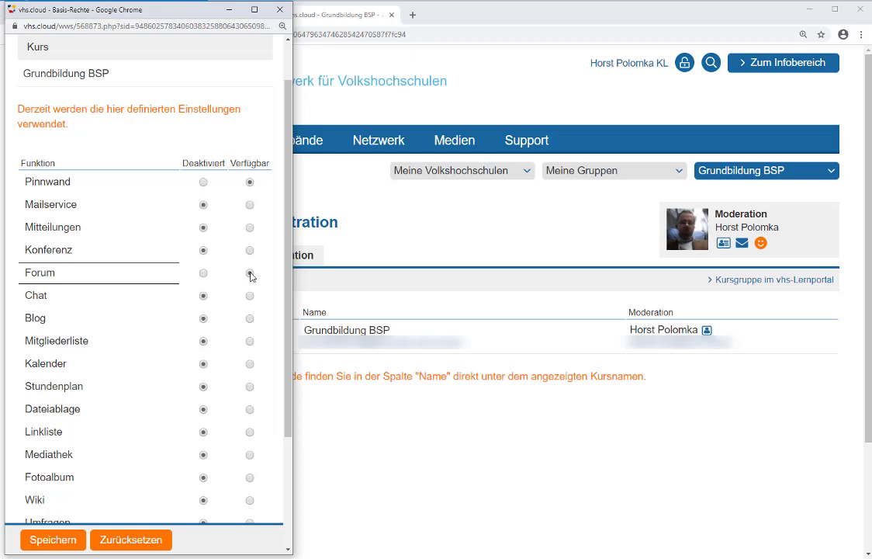
{"action": "left_click", "coordinate": [65, 540]}
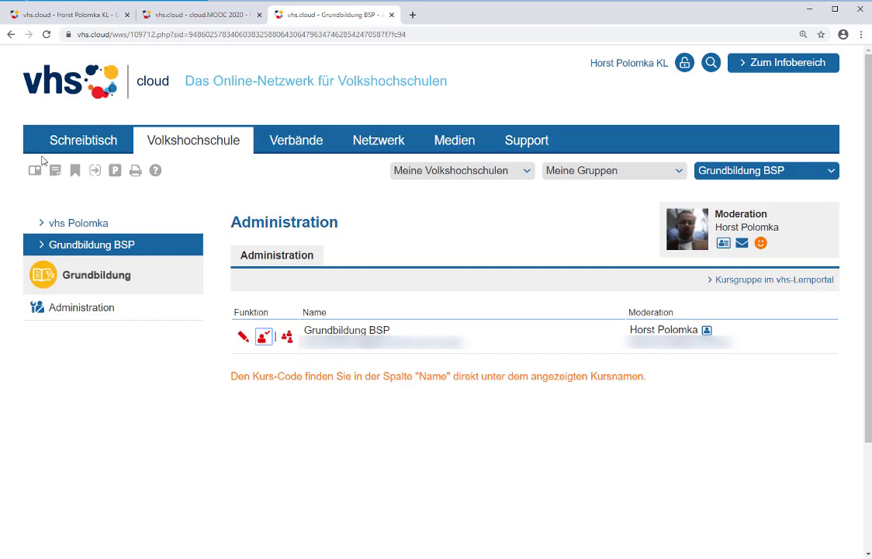
{"action": "left_click", "coordinate": [47, 34]}
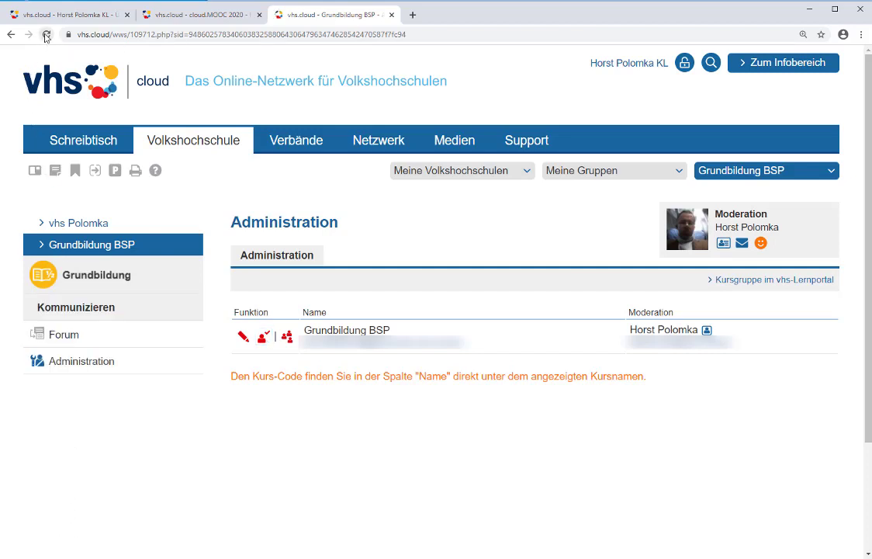
View the course's Forum, and review the course's basic rights without changing them
{"action": "left_click", "coordinate": [64, 335]}
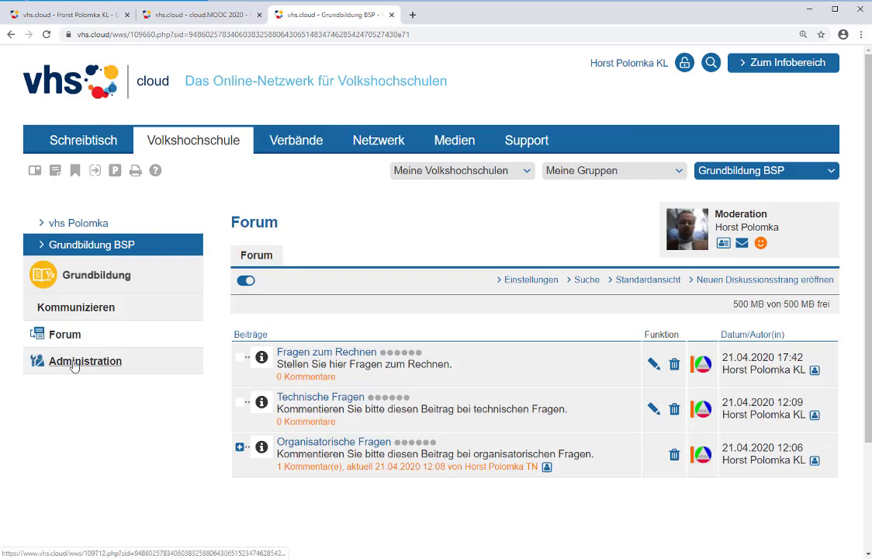
{"action": "left_click", "coordinate": [74, 362]}
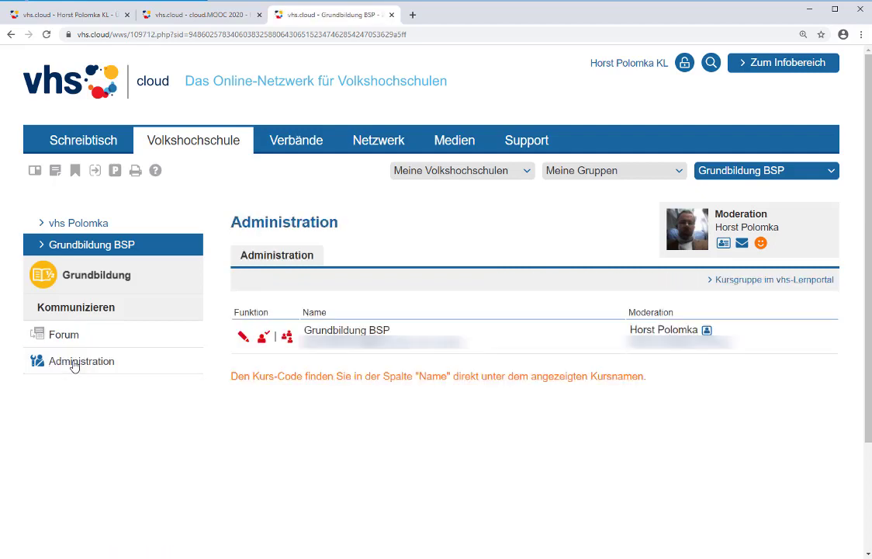
{"action": "left_click", "coordinate": [263, 339]}
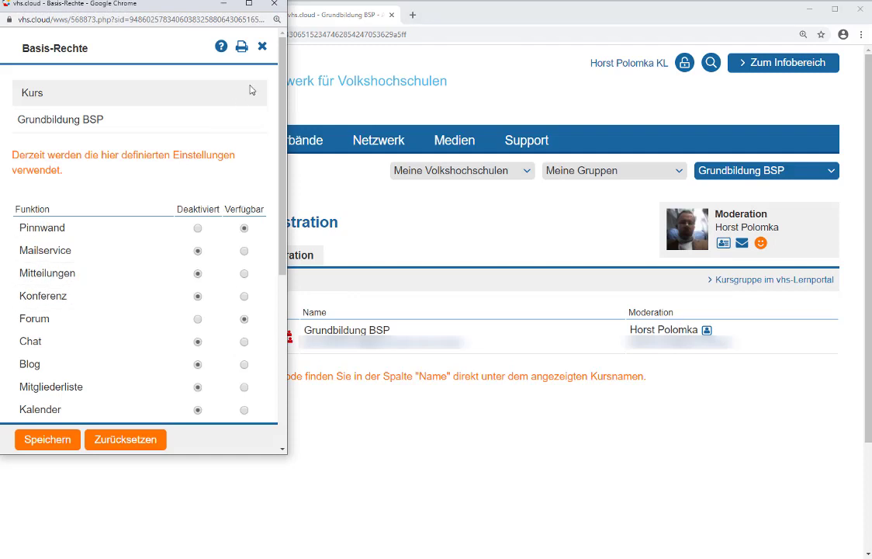
{"action": "left_click", "coordinate": [274, 6]}
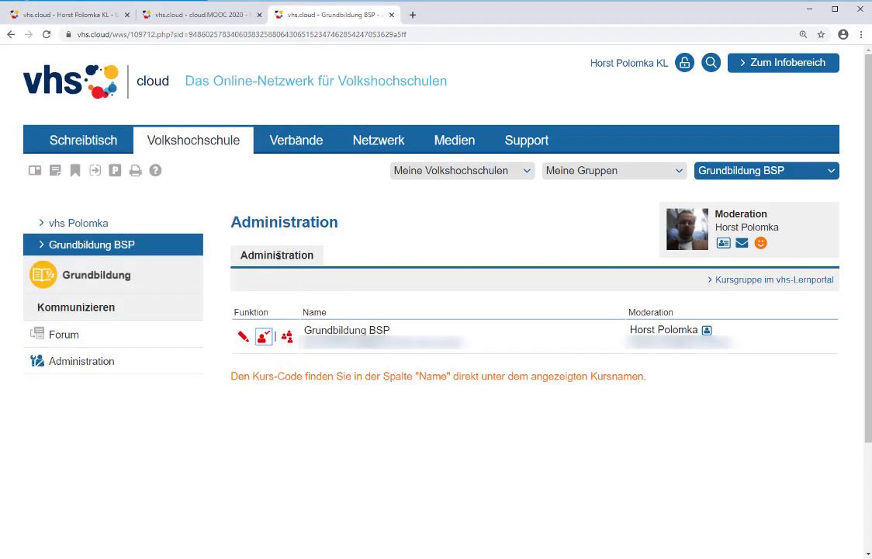
From the course's member list, save the participant's rights with write access for Pinnwand and Forum, and close the list
{"action": "left_click", "coordinate": [286, 339]}
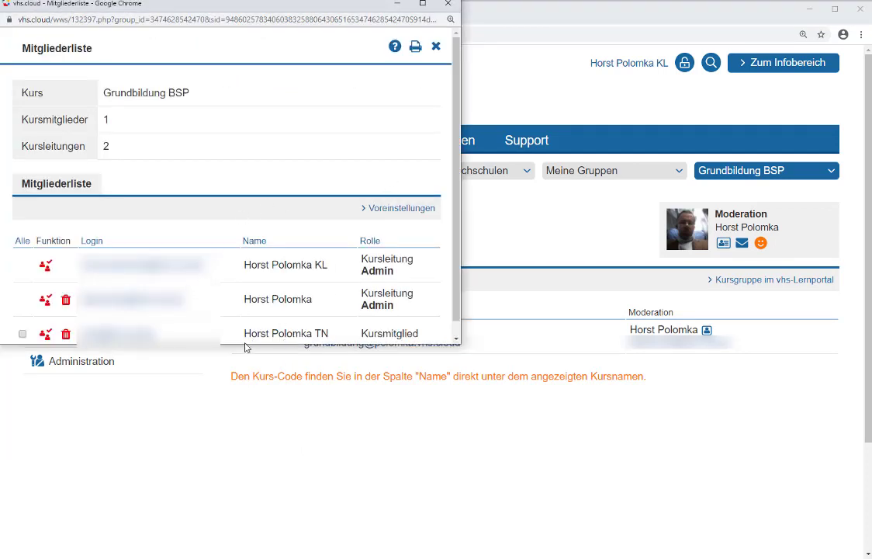
{"action": "left_click_drag", "start_coordinate": [239, 344], "coordinate": [235, 391]}
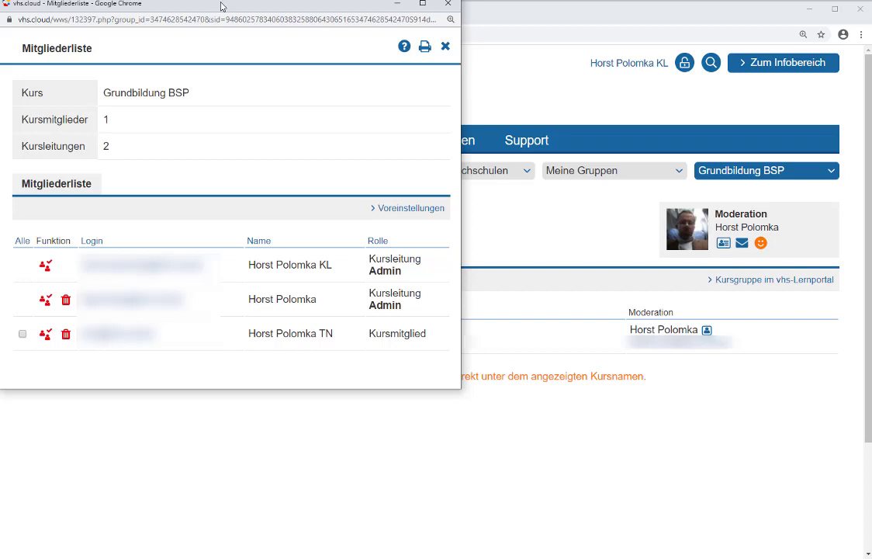
{"action": "left_click_drag", "start_coordinate": [221, 7], "coordinate": [224, 15]}
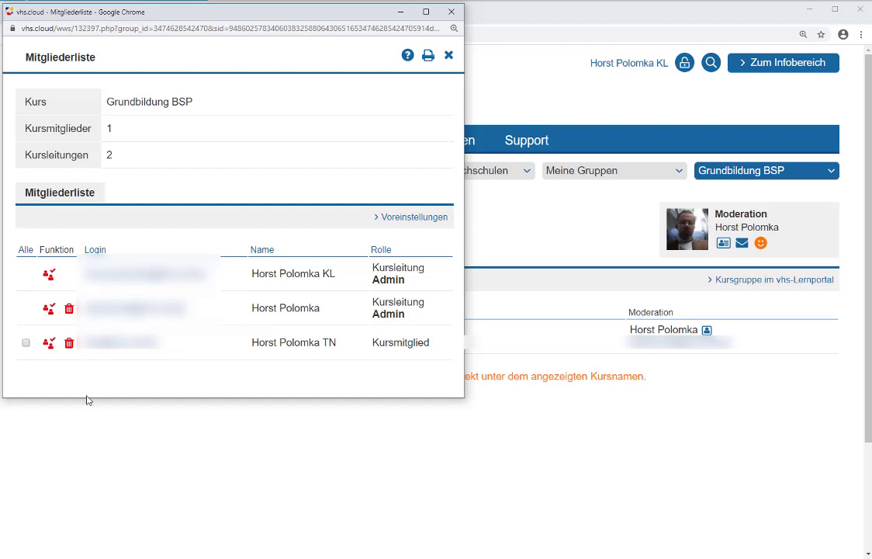
{"action": "left_click", "coordinate": [49, 344]}
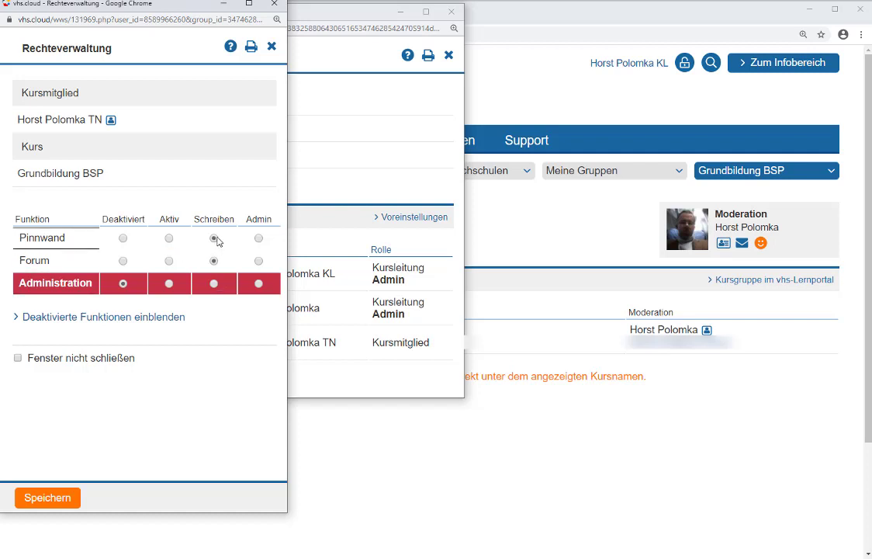
{"action": "left_click", "coordinate": [33, 501]}
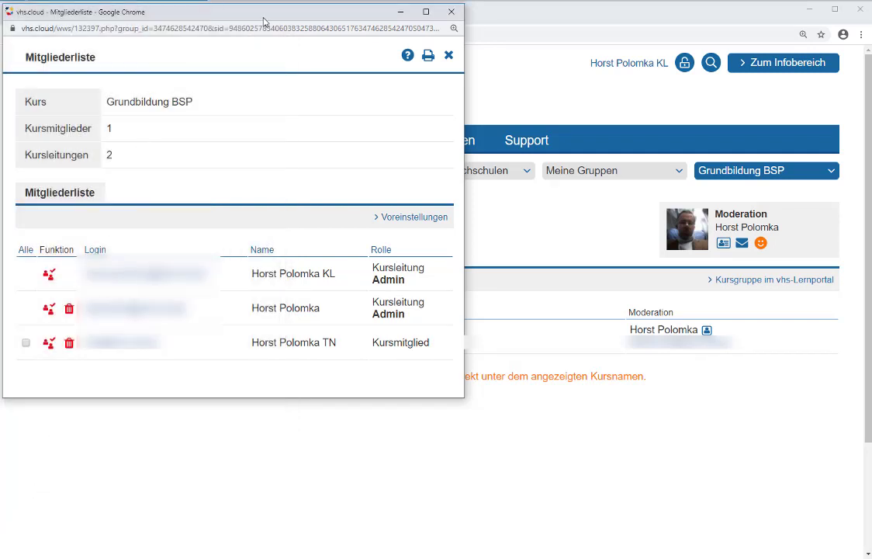
{"action": "left_click", "coordinate": [453, 12]}
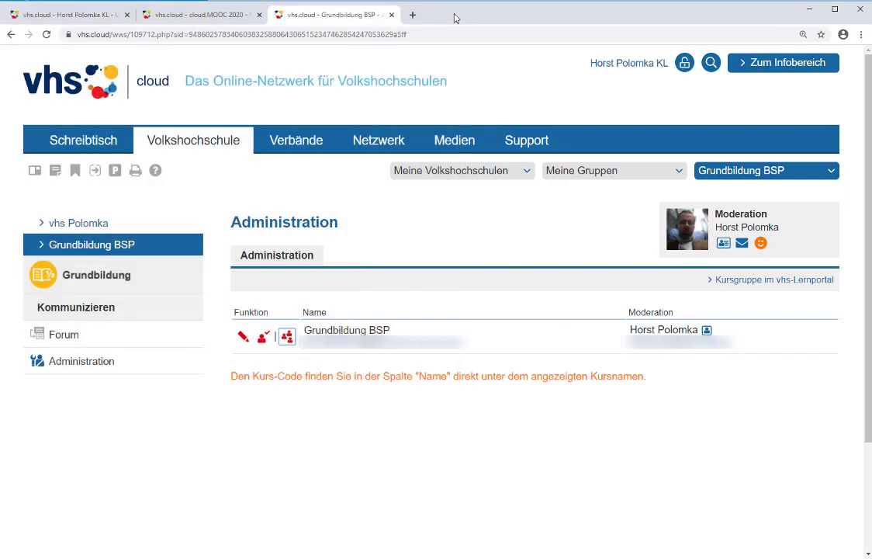
Open vhs.cloud in a new browser tab and log in as the course participant with the e-mail address and account password
{"action": "left_click", "coordinate": [412, 15]}
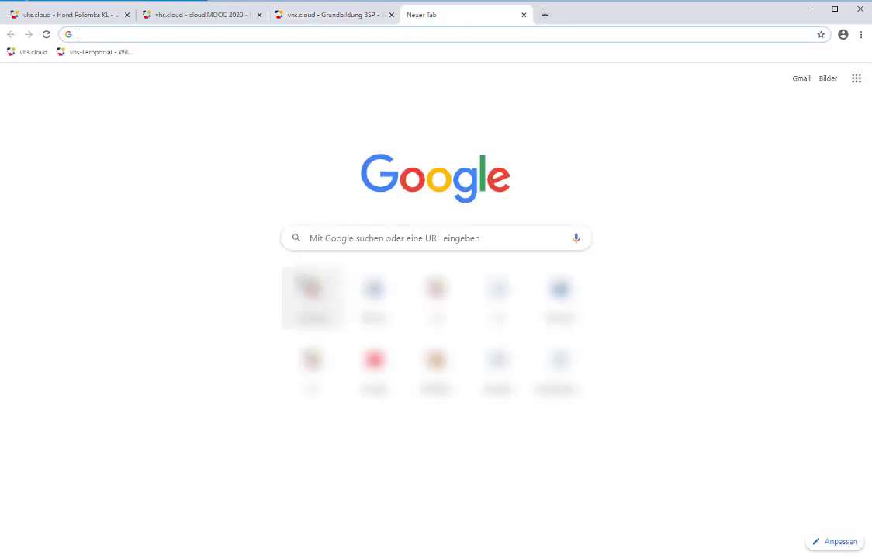
{"action": "left_click", "coordinate": [312, 295]}
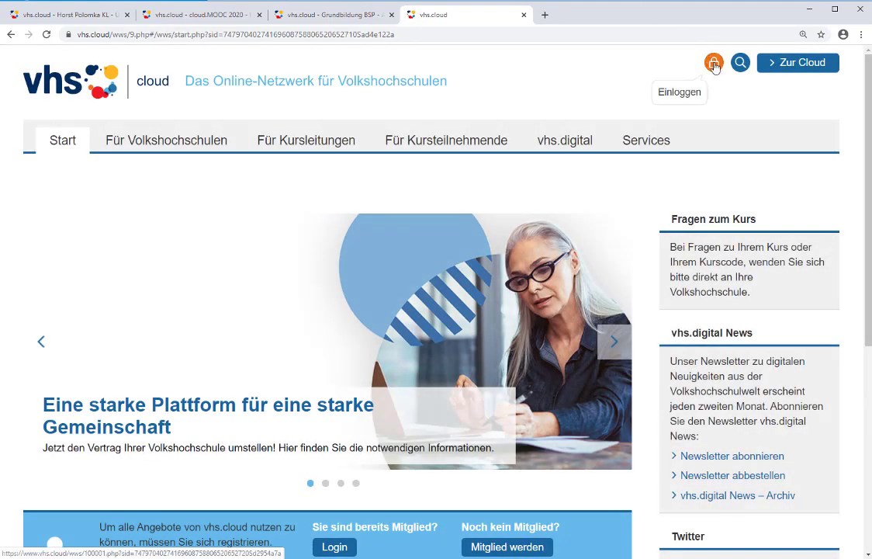
{"action": "left_click", "coordinate": [713, 64]}
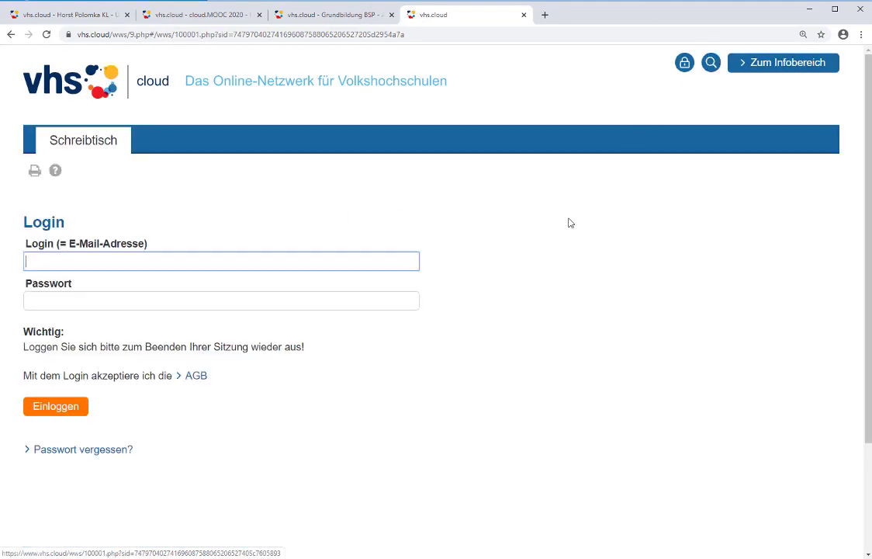
{"action": "left_click", "coordinate": [405, 255]}
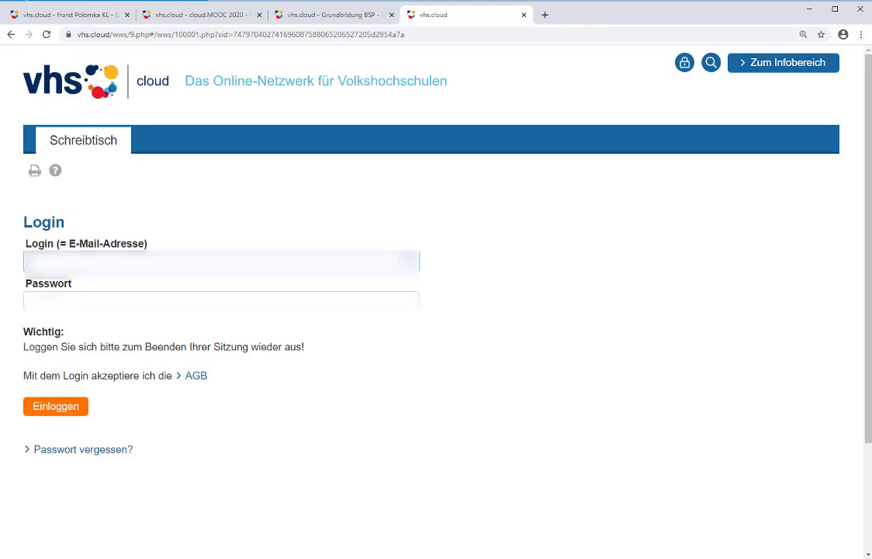
{"action": "key", "text": "Tab"}
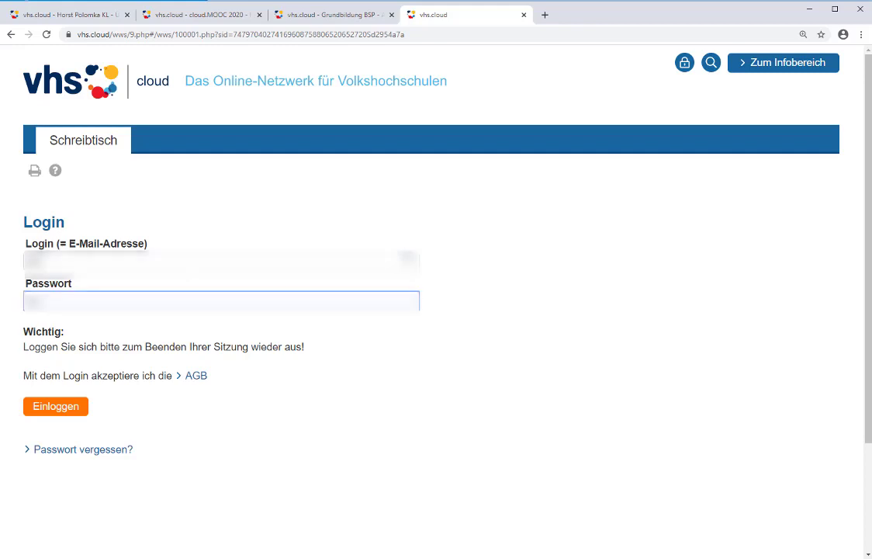
{"action": "type", "text": "••••"}
{"action": "key", "text": "Return"}
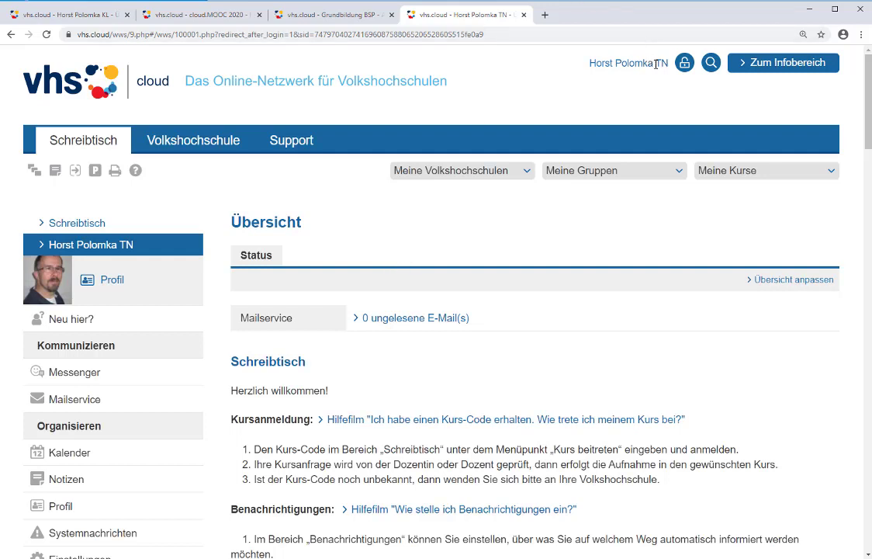
Open the course Grundbildung BSP from the participant's courses and go to its Forum
{"action": "left_click_drag", "start_coordinate": [656, 65], "coordinate": [666, 64]}
{"action": "left_click", "coordinate": [628, 354]}
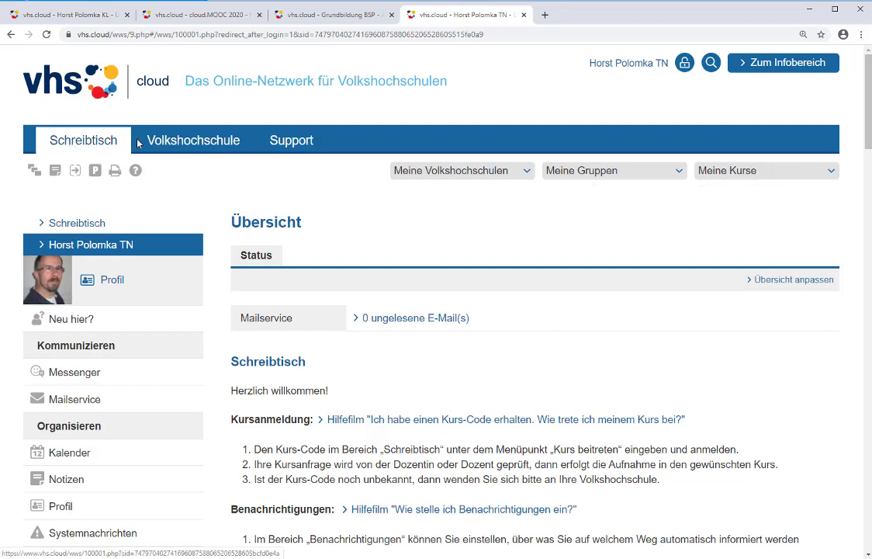
{"action": "left_click", "coordinate": [749, 175]}
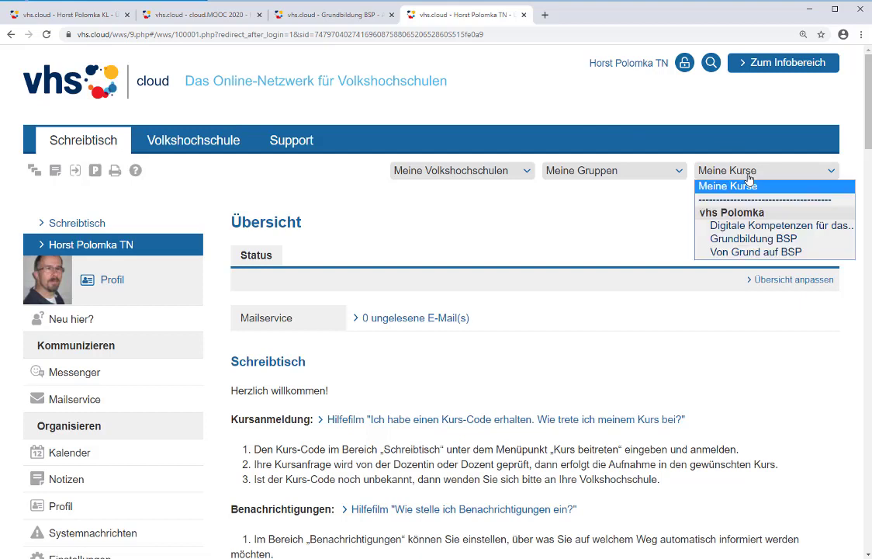
{"action": "left_click", "coordinate": [832, 170]}
{"action": "left_click", "coordinate": [833, 172]}
{"action": "left_click", "coordinate": [793, 239]}
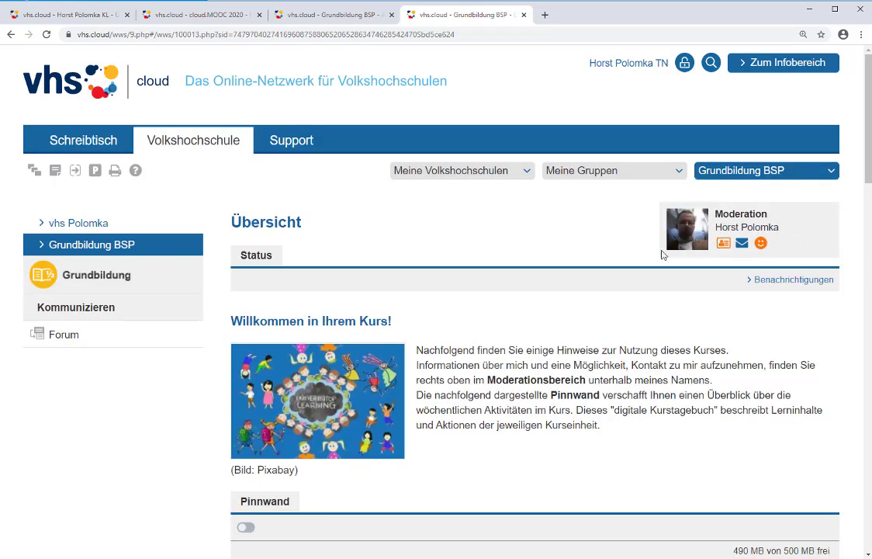
{"action": "left_click", "coordinate": [63, 336]}
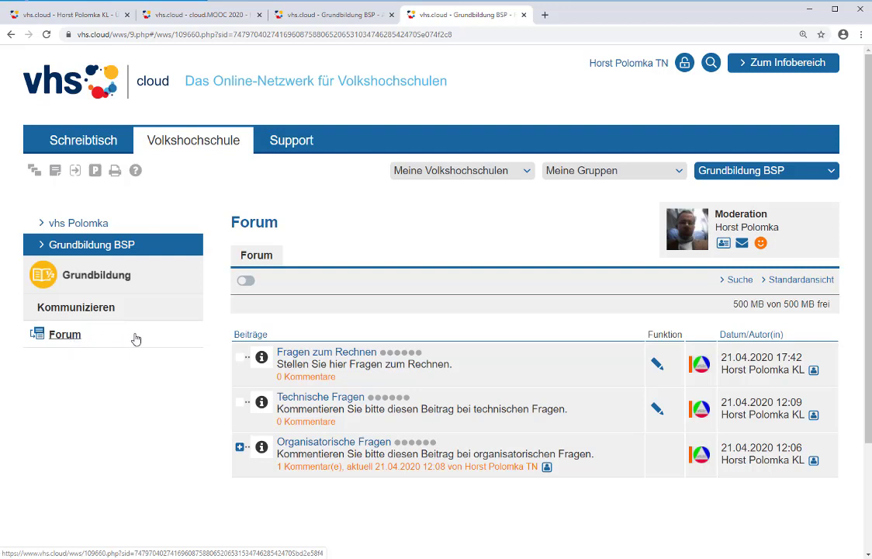
Comment on the post Fragen zum Rechnen with the text "Ich kann rechnen.", preview the comment, and publish it
{"action": "left_click", "coordinate": [332, 354]}
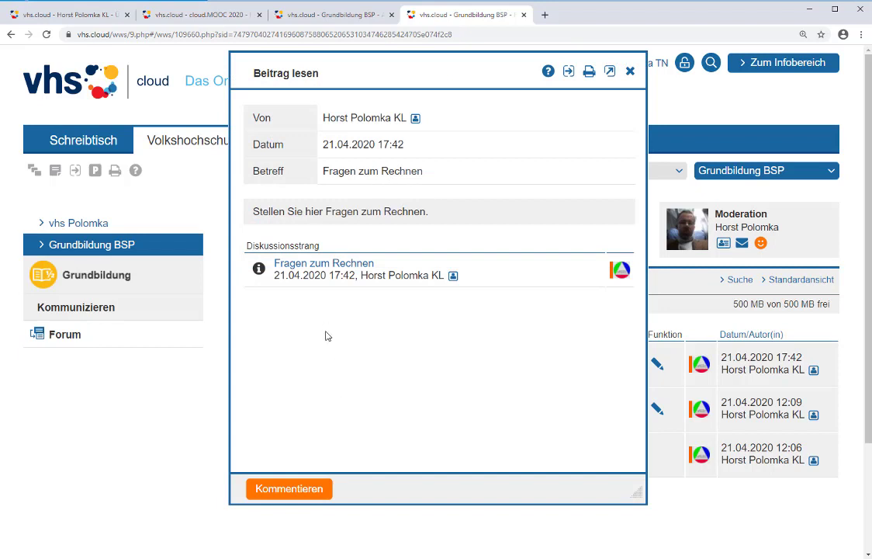
{"action": "left_click", "coordinate": [306, 489]}
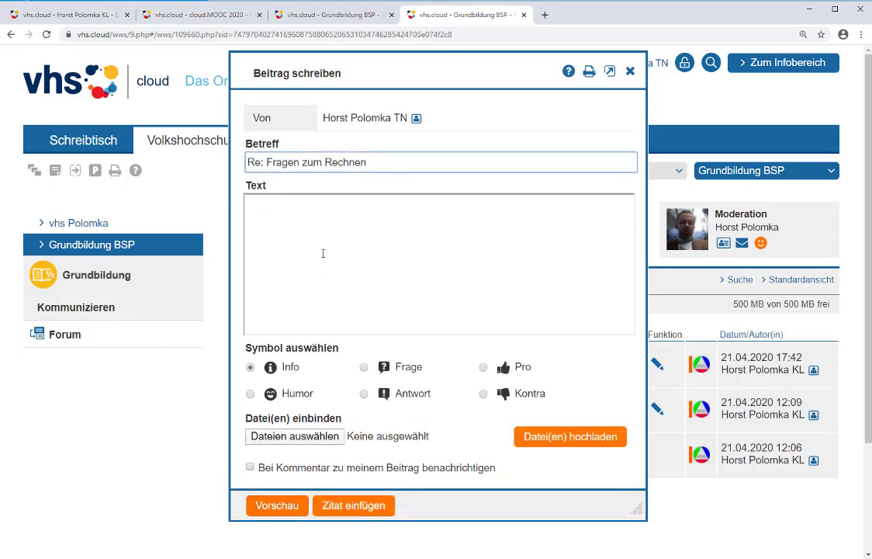
{"action": "left_click", "coordinate": [329, 276]}
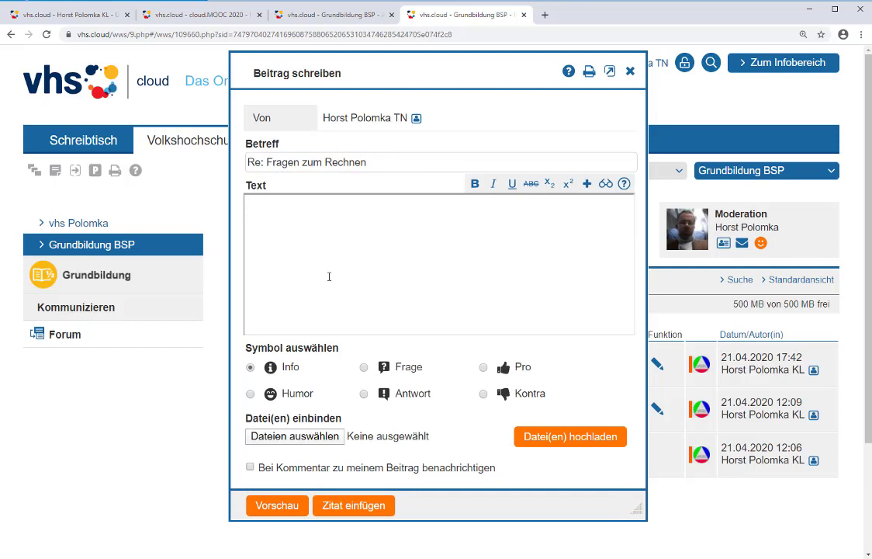
{"action": "type", "text": "Ich kann rechnen."}
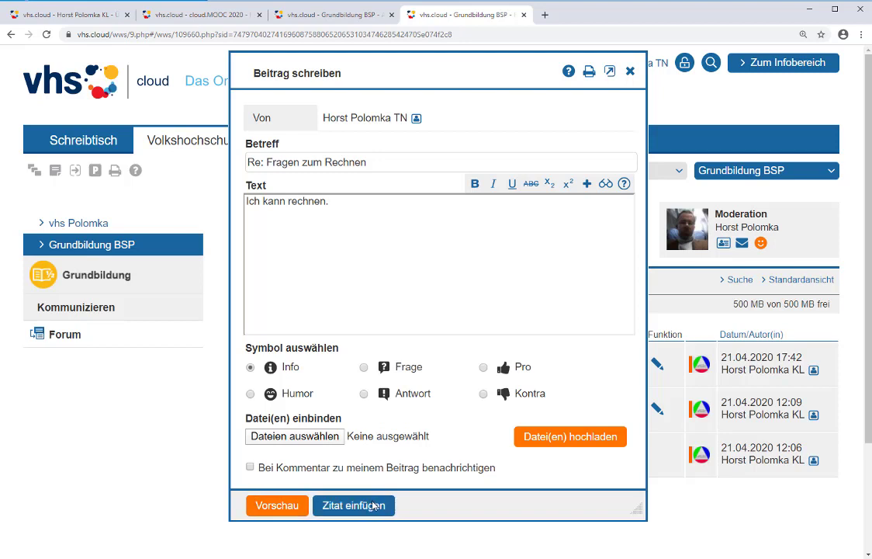
{"action": "left_click", "coordinate": [293, 507]}
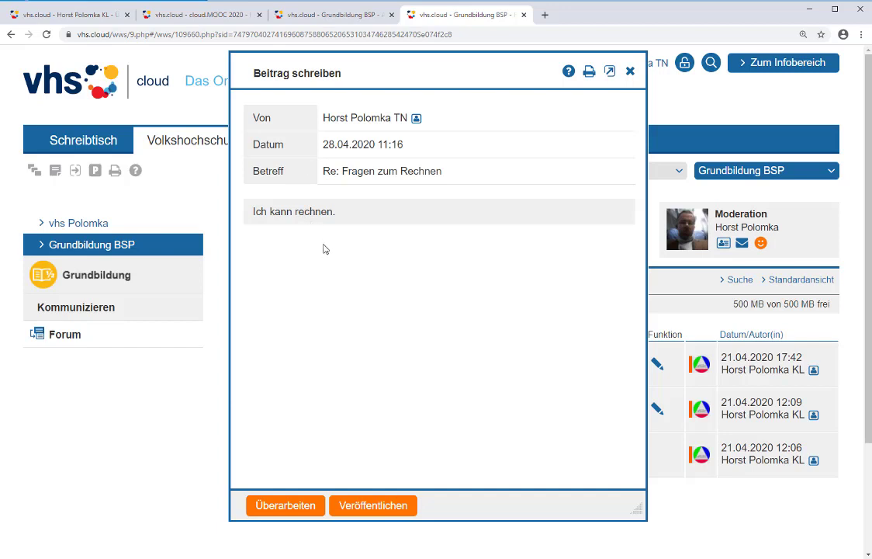
{"action": "left_click", "coordinate": [373, 505]}
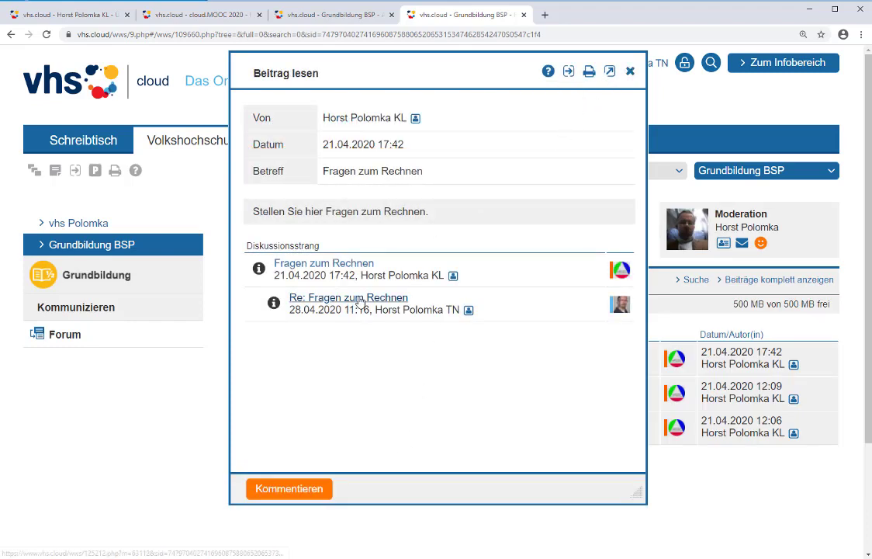
View the original post Fragen zum Rechnen and the participant's reply in the discussion thread
{"action": "left_click", "coordinate": [347, 264]}
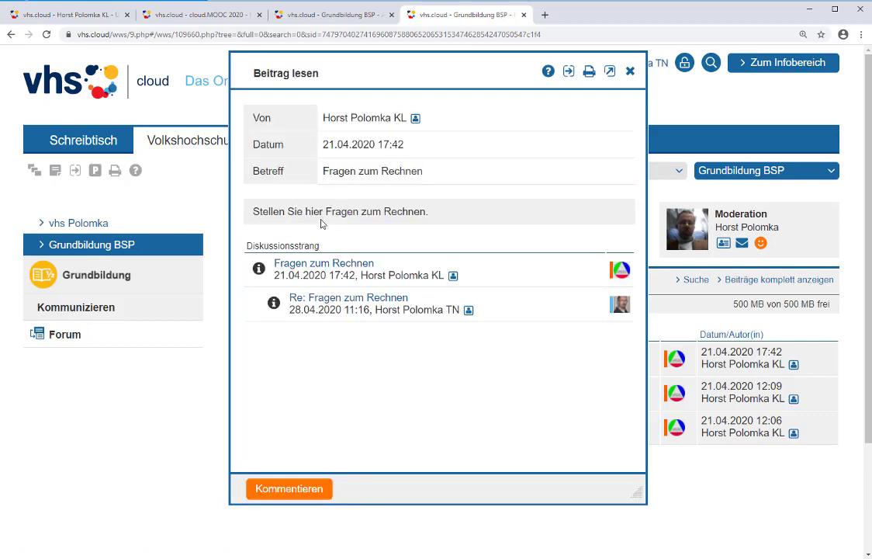
{"action": "left_click", "coordinate": [368, 301]}
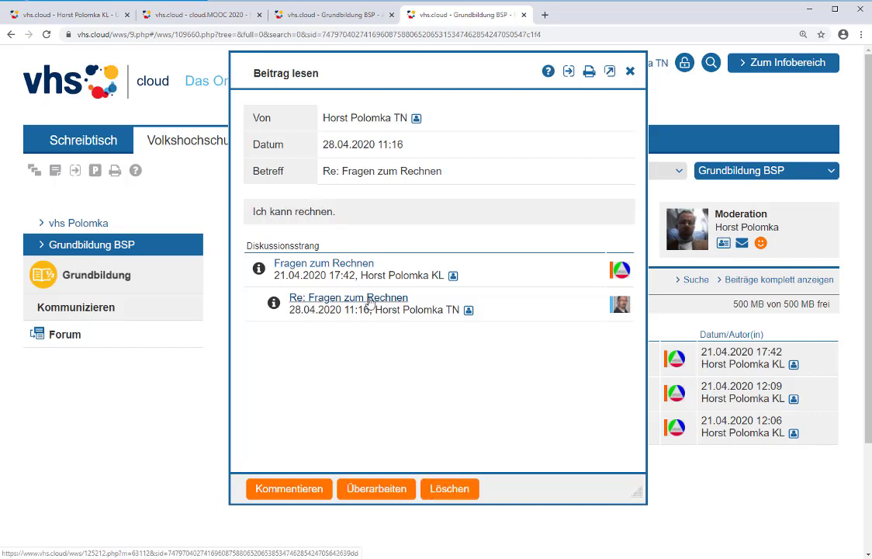
Close the read post and expand the thread Fragen zum Rechnen in the participant's forum to show its reply
{"action": "left_click", "coordinate": [633, 72]}
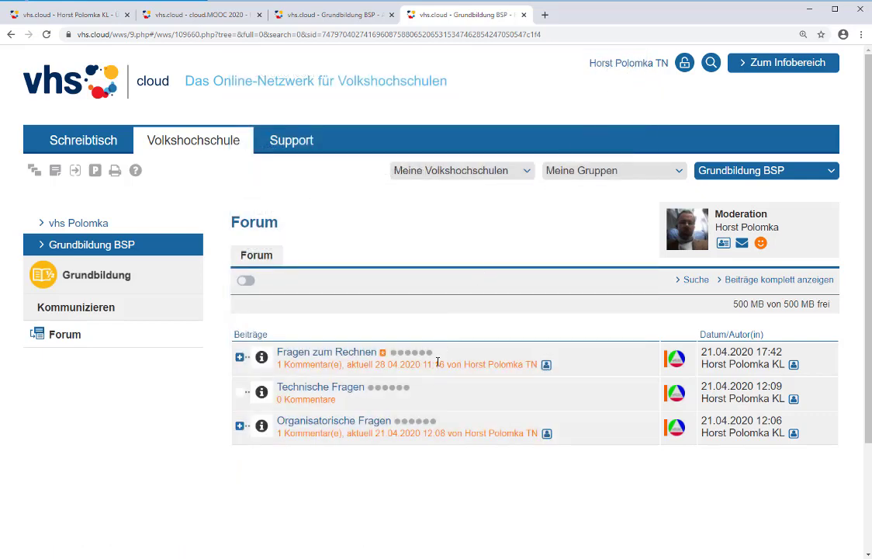
{"action": "left_click", "coordinate": [240, 358]}
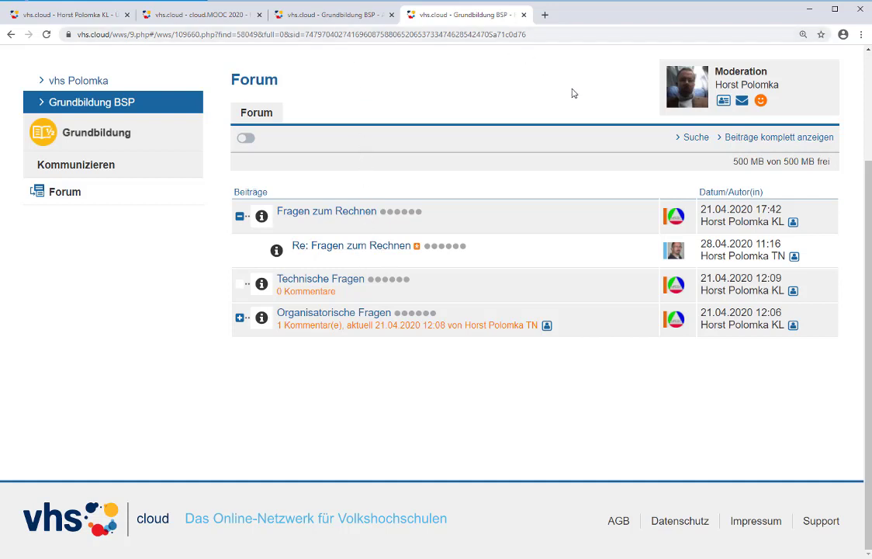
{"action": "scroll", "coordinate": [582, 118], "scroll_direction": "up", "scroll_amount": 2}
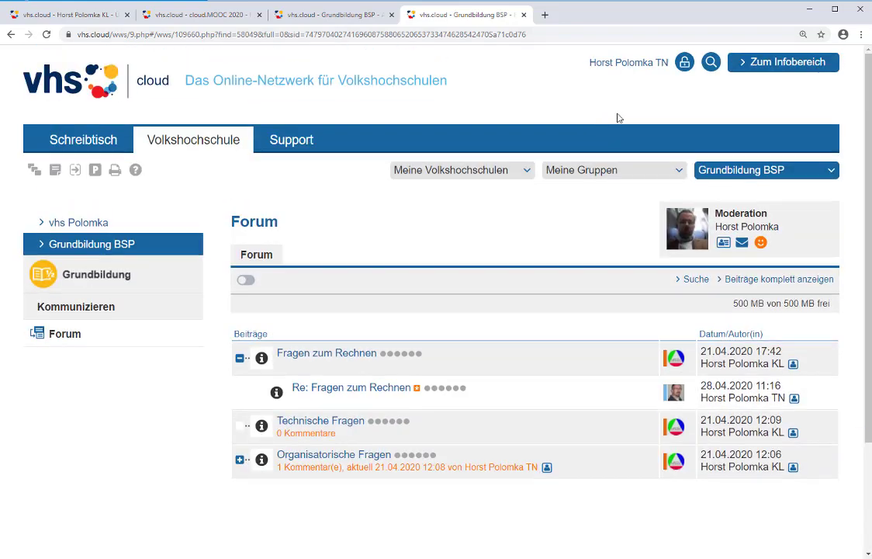
{"action": "double_click", "coordinate": [661, 63]}
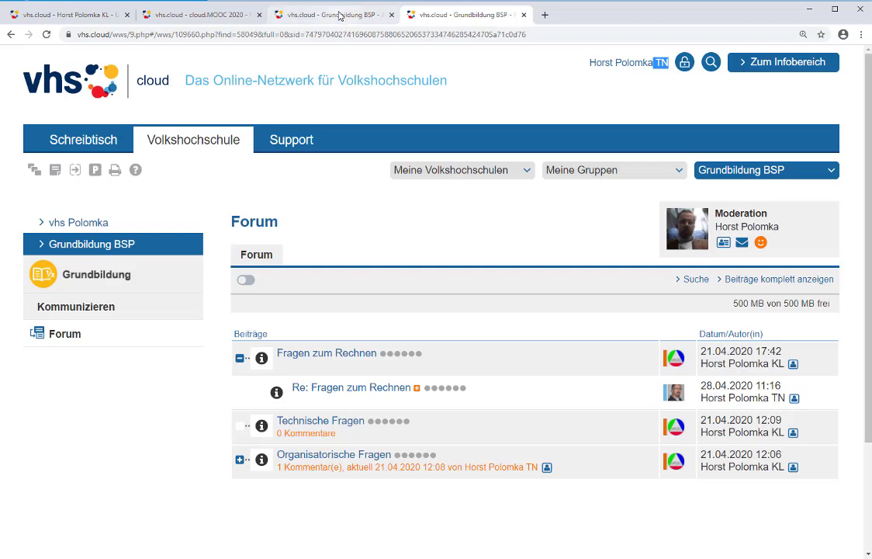
Switch to the course leader's session, open the Forum of Grundbildung BSP and expand the thread Fragen zum Rechnen
{"action": "left_click", "coordinate": [339, 13]}
{"action": "double_click", "coordinate": [662, 63]}
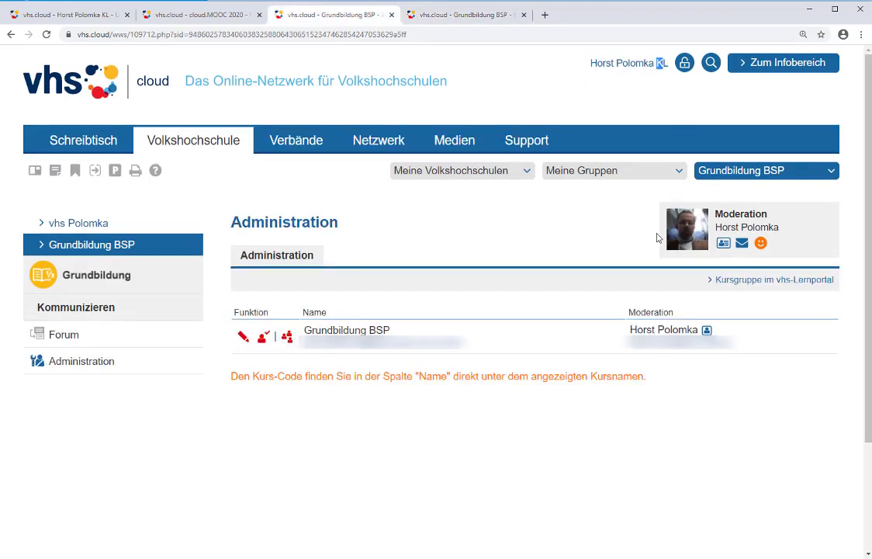
{"action": "left_click", "coordinate": [64, 336]}
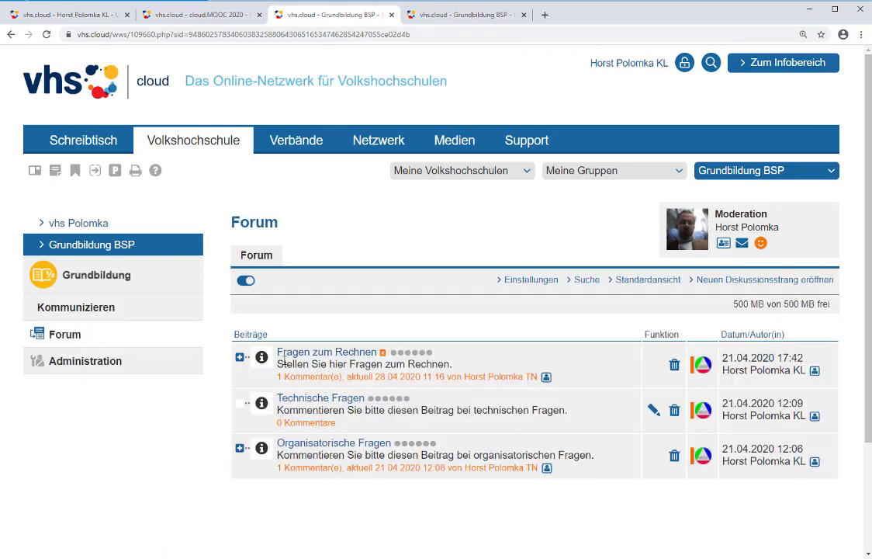
{"action": "left_click", "coordinate": [239, 358]}
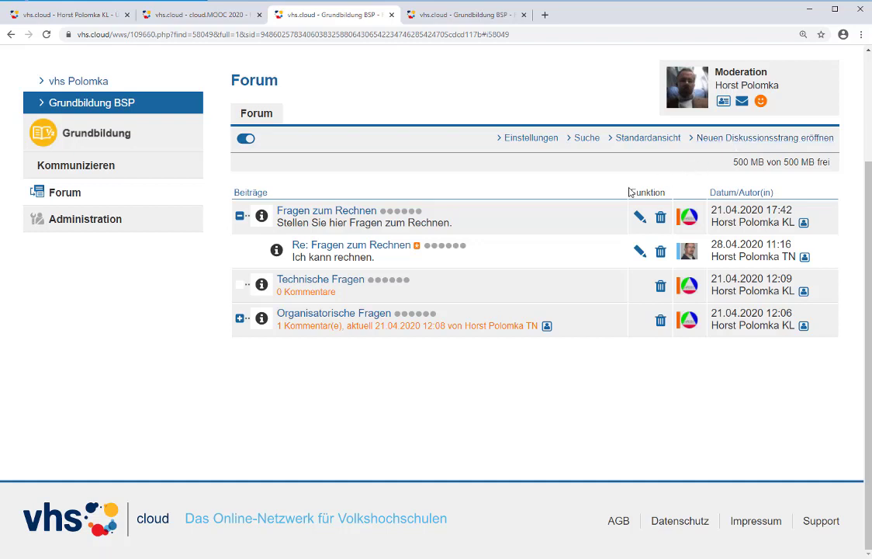
Review the forum settings for the view and for who may open new discussion threads, leaving them unsaved
{"action": "left_click", "coordinate": [524, 138]}
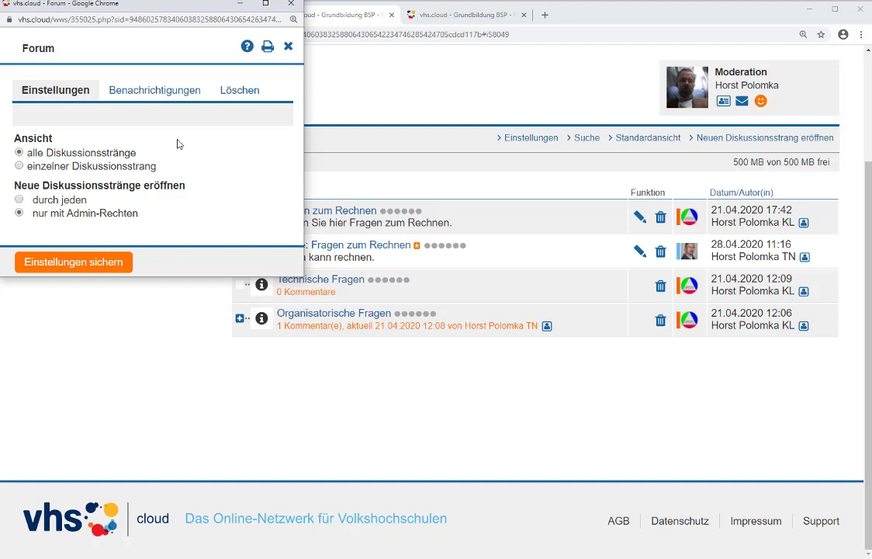
{"action": "left_click", "coordinate": [291, 4]}
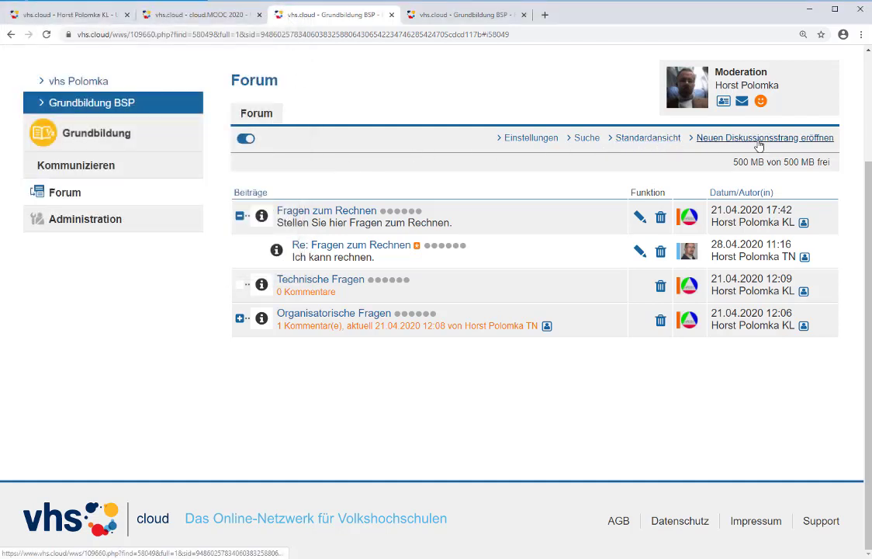
Return to the participant's session and open the start page of the course Grundbildung BSP
{"action": "left_click", "coordinate": [481, 17]}
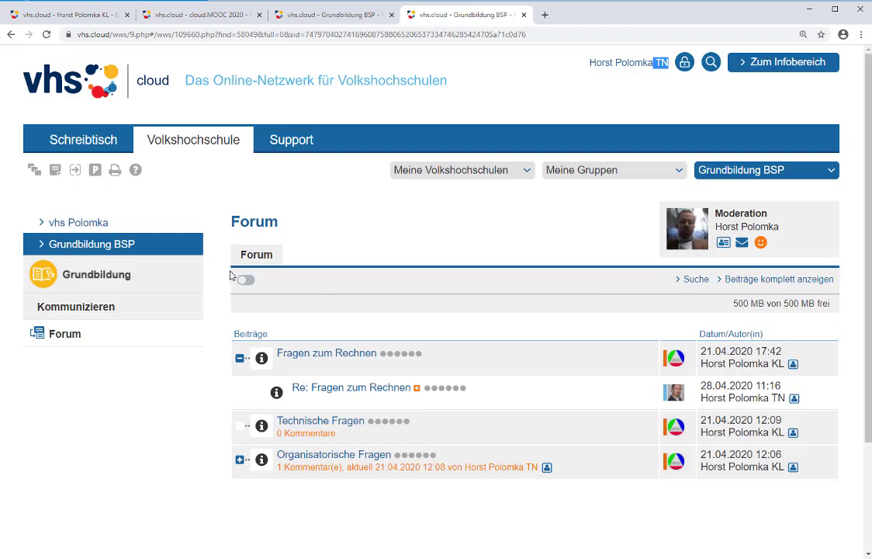
{"action": "left_click", "coordinate": [84, 246]}
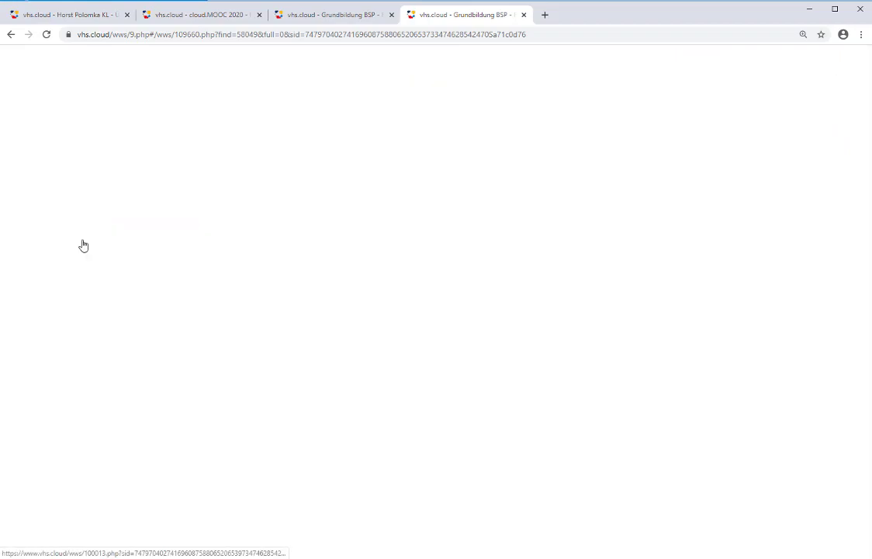